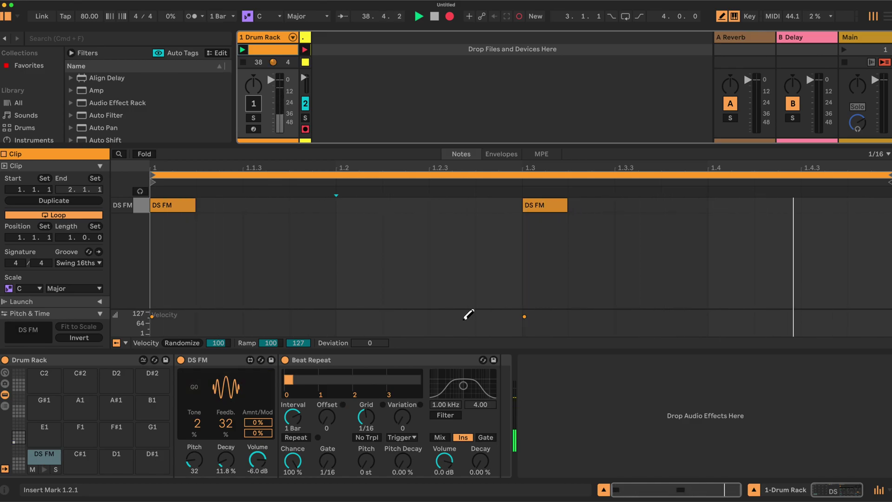
# - Turn Track 1's Drum Rack back on and select Beat Repeat's Gate control
pyautogui.click(257, 108)
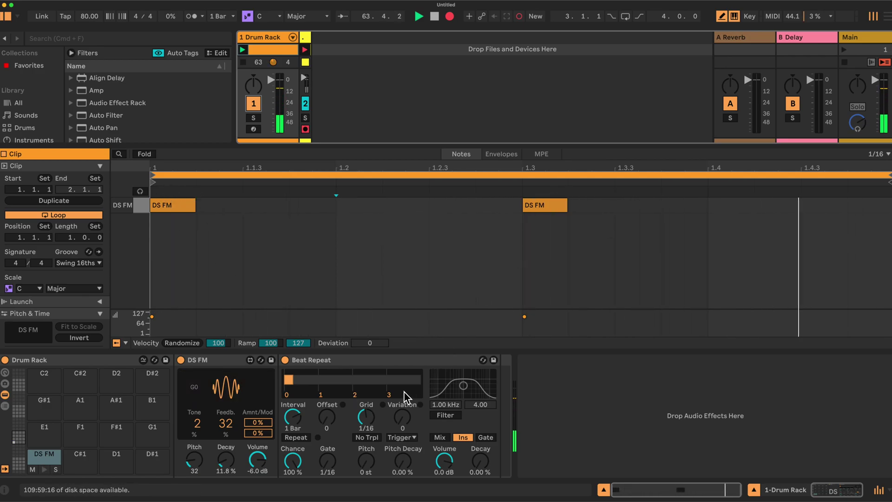
pyautogui.click(328, 459)
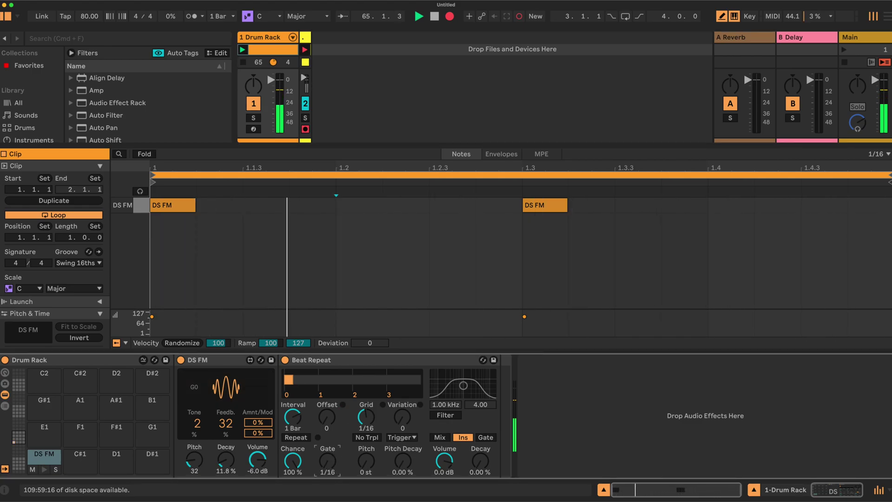
# - Set Beat Repeat's Gate to 3/16, then move Interval to 2 Bar and down to 1/2
pyautogui.moveTo(328, 459); pyautogui.dragTo(331, 466)
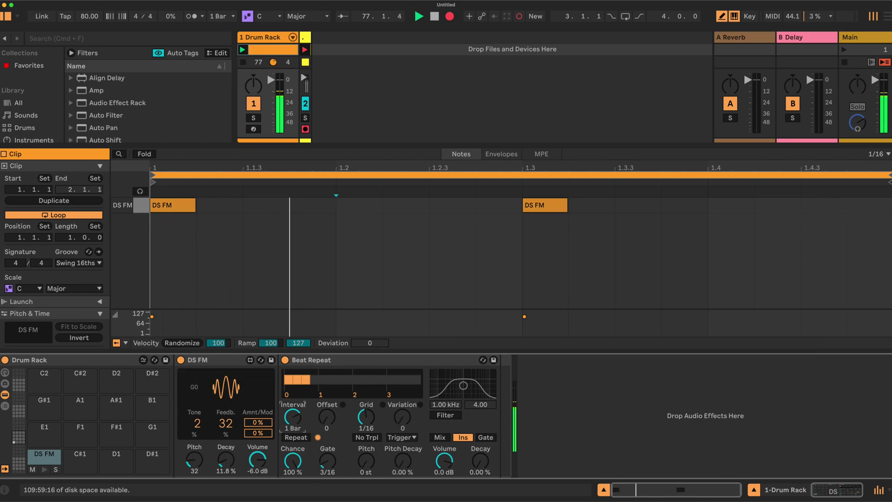
pyautogui.moveTo(304, 417); pyautogui.dragTo(304, 409)
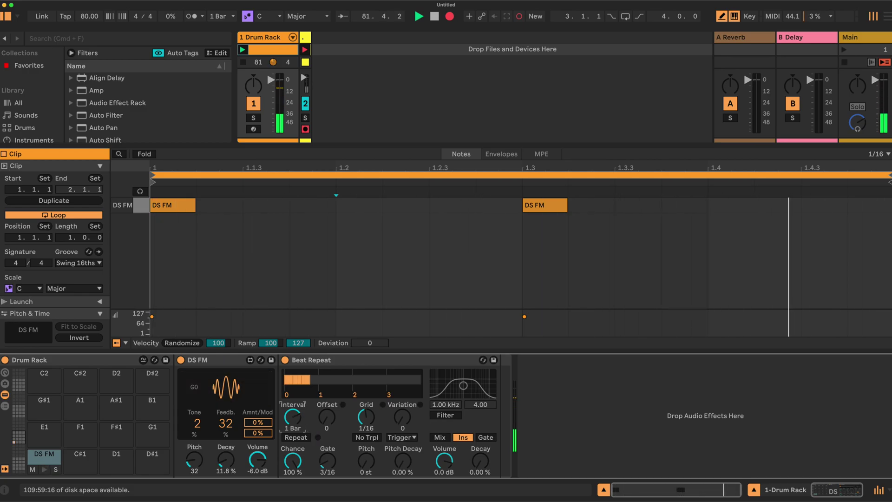
pyautogui.moveTo(305, 423); pyautogui.dragTo(304, 435)
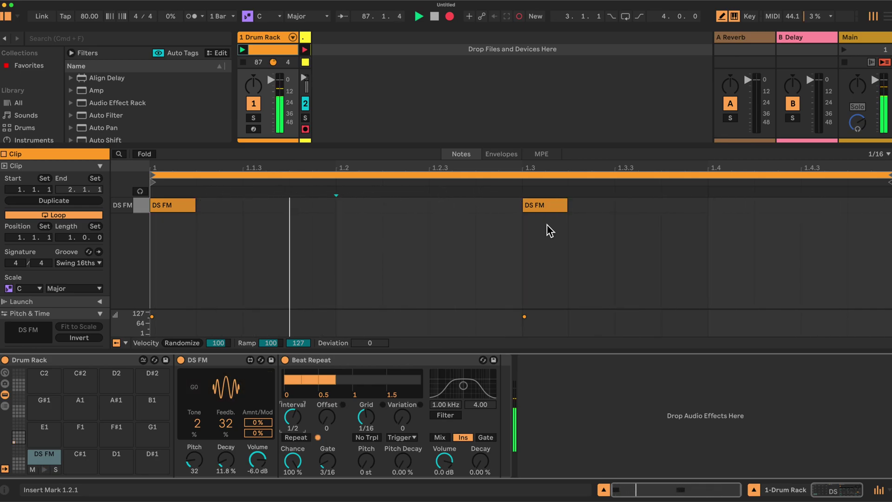
# - Turn Beat Repeat's Offset to 8/16 and set the Interval back to 1 Bar
pyautogui.click(343, 405)
pyautogui.moveTo(326, 417); pyautogui.dragTo(327, 400)
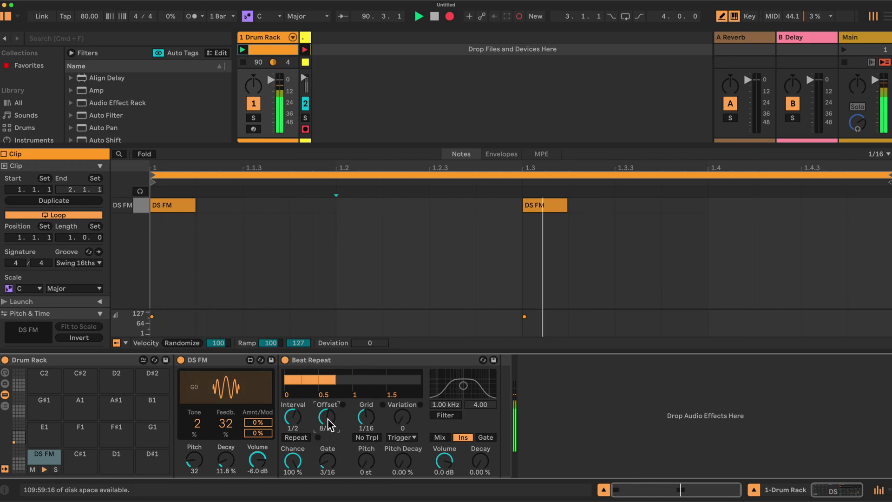
pyautogui.click(294, 418)
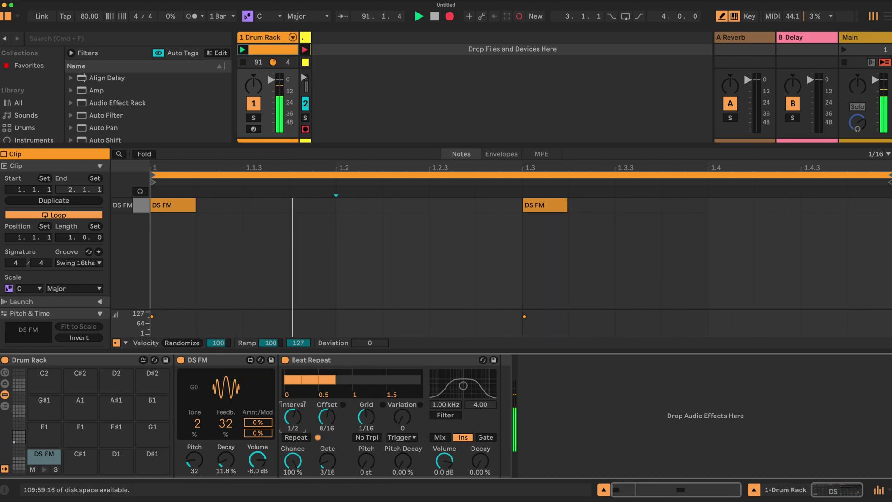
pyautogui.moveTo(294, 418); pyautogui.dragTo(294, 404)
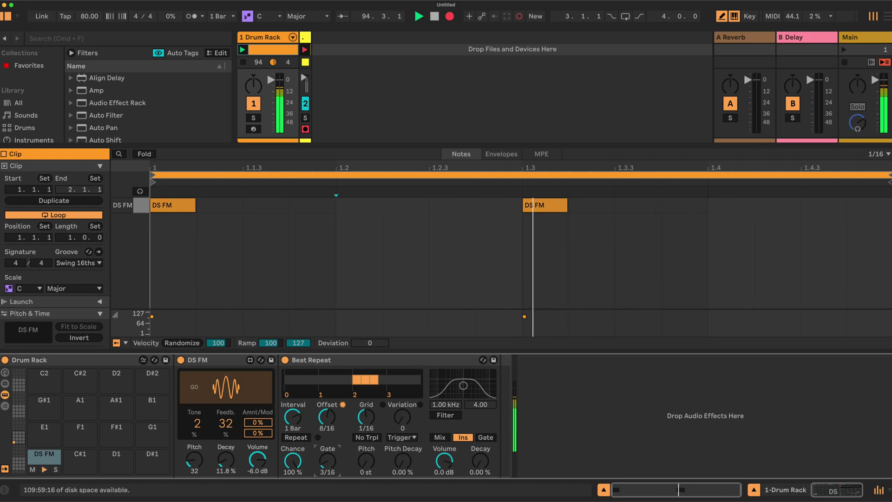
# - Sweep the Gate through 2/16, a full bar and 8/16, settling at 3/16
pyautogui.moveTo(328, 457); pyautogui.dragTo(328, 461)
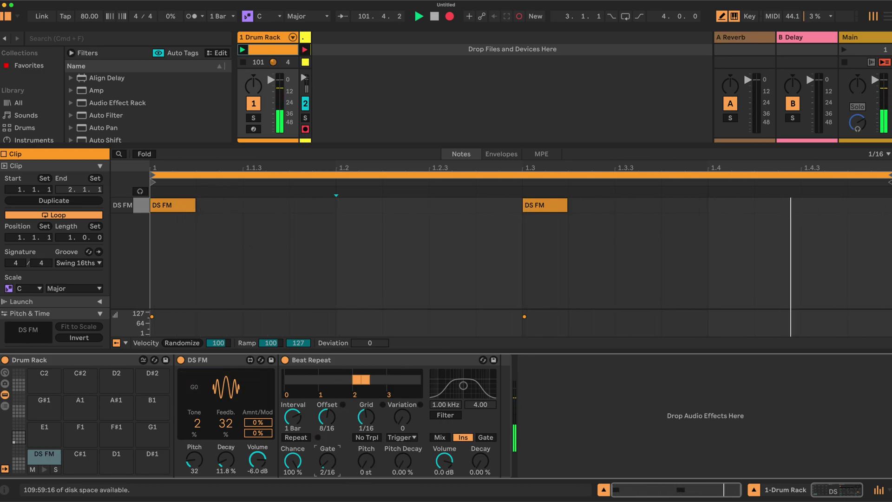
pyautogui.moveTo(327, 460); pyautogui.dragTo(327, 429)
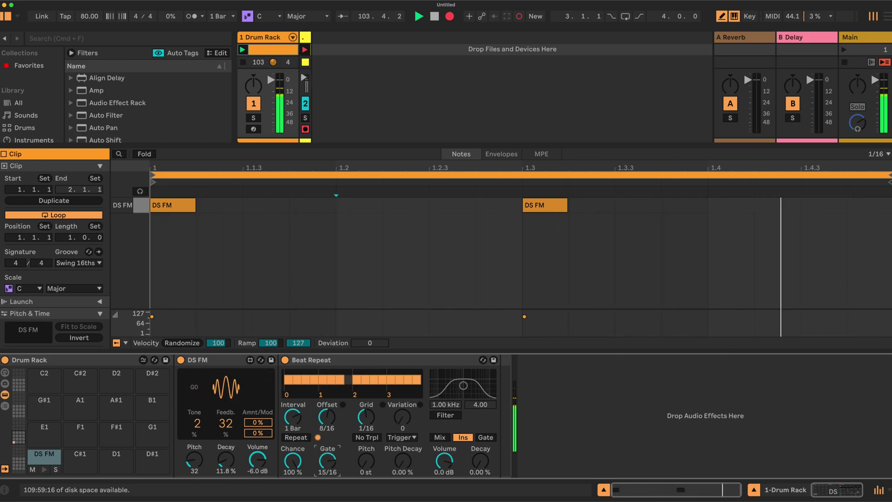
pyautogui.moveTo(328, 461); pyautogui.dragTo(330, 464)
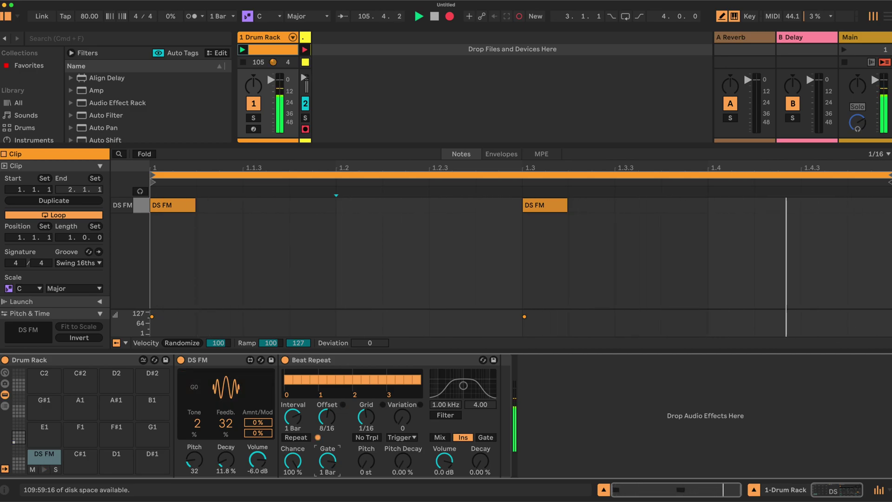
pyautogui.moveTo(330, 465); pyautogui.dragTo(330, 481)
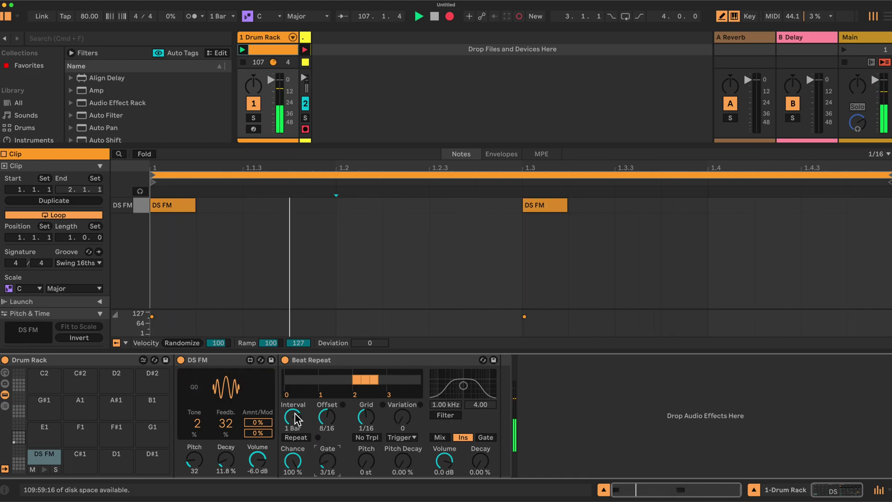
pyautogui.click(332, 414)
# - Reset Offset to 0, set Interval to 1/2, and dip Chance before returning it to 100%
pyautogui.moveTo(332, 413); pyautogui.dragTo(332, 433)
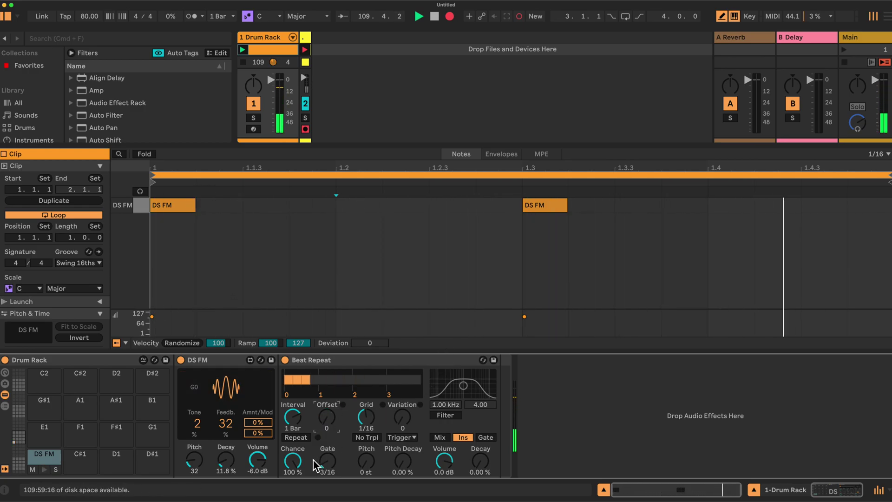
pyautogui.moveTo(292, 417); pyautogui.dragTo(293, 424)
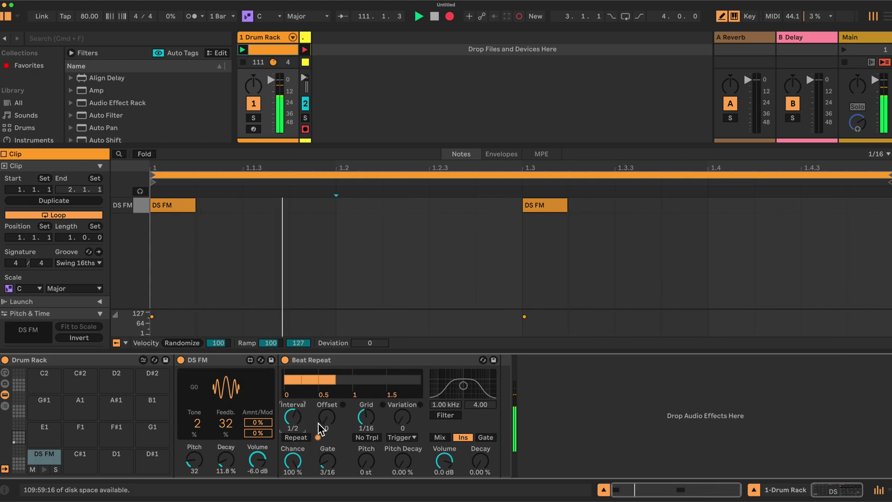
pyautogui.moveTo(292, 461); pyautogui.dragTo(293, 475)
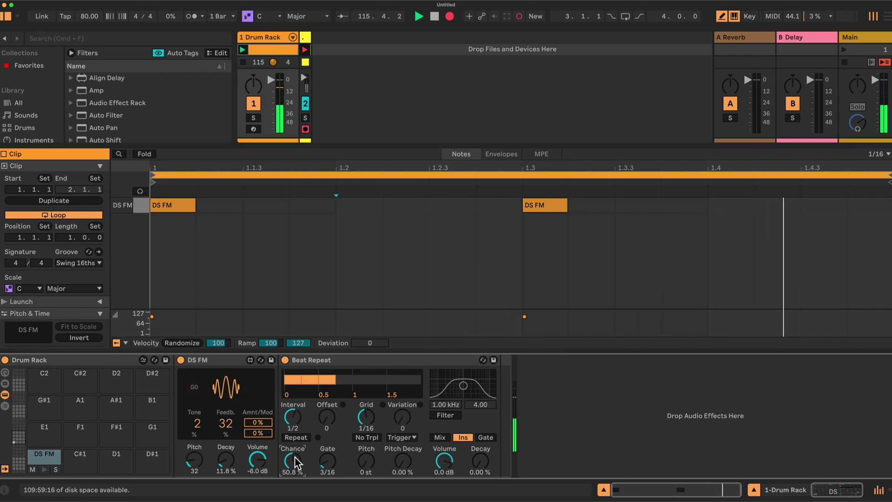
pyautogui.moveTo(295, 456); pyautogui.dragTo(295, 433)
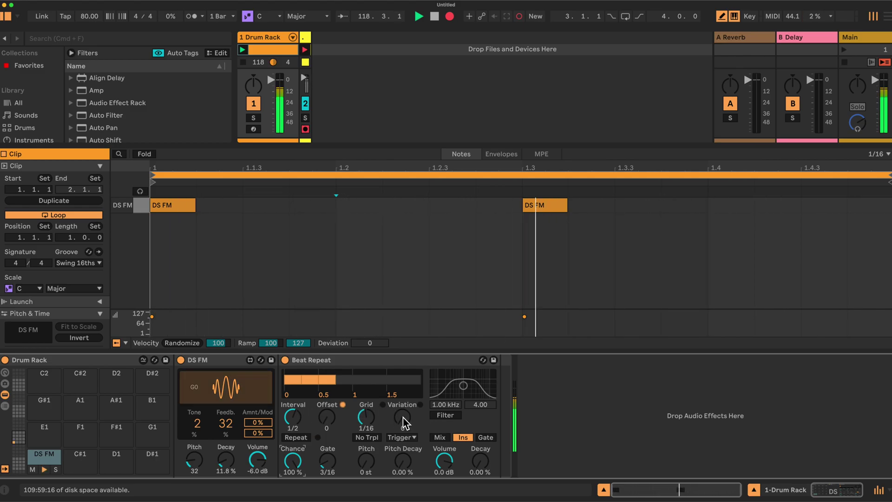
# - Set Interval to 1 Bar, Variation to 0, and add a DS FM hit at 1.4
pyautogui.moveTo(293, 419); pyautogui.dragTo(293, 411)
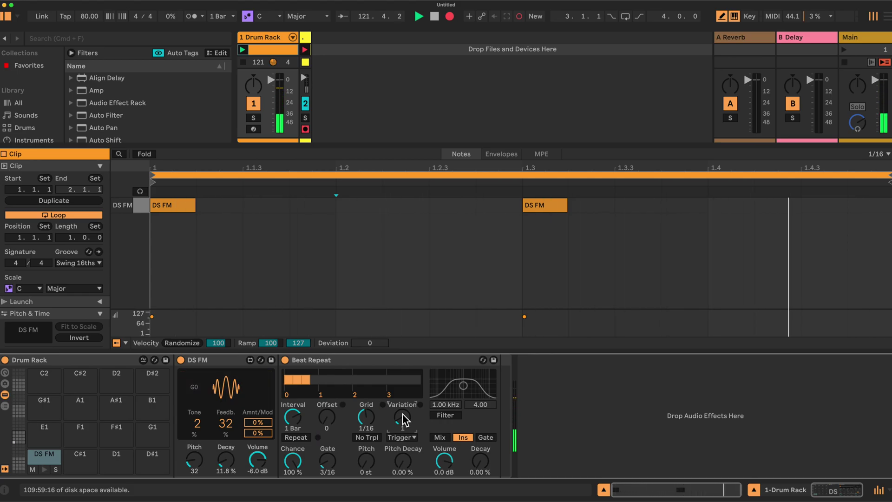
pyautogui.moveTo(403, 420)
pyautogui.mouseDown()
pyautogui.moveTo(404, 411)
pyautogui.moveTo(403, 420)
pyautogui.mouseUp()
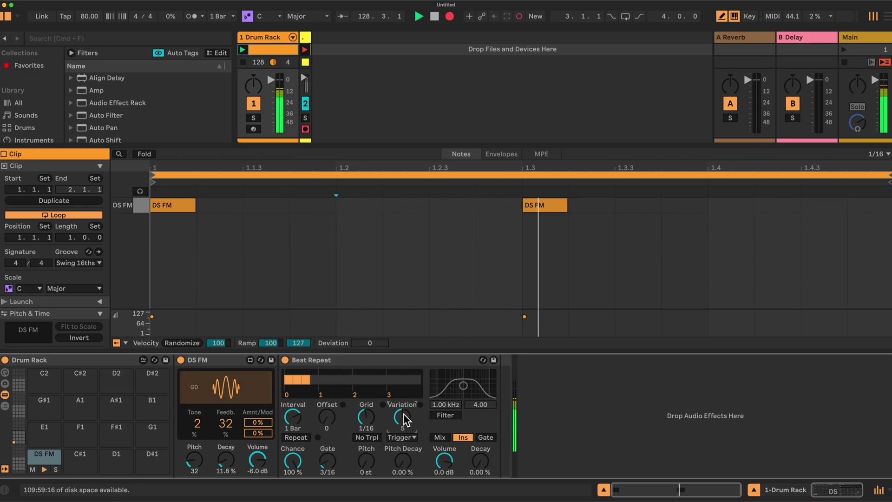
pyautogui.scroll(-5, 405, 418)
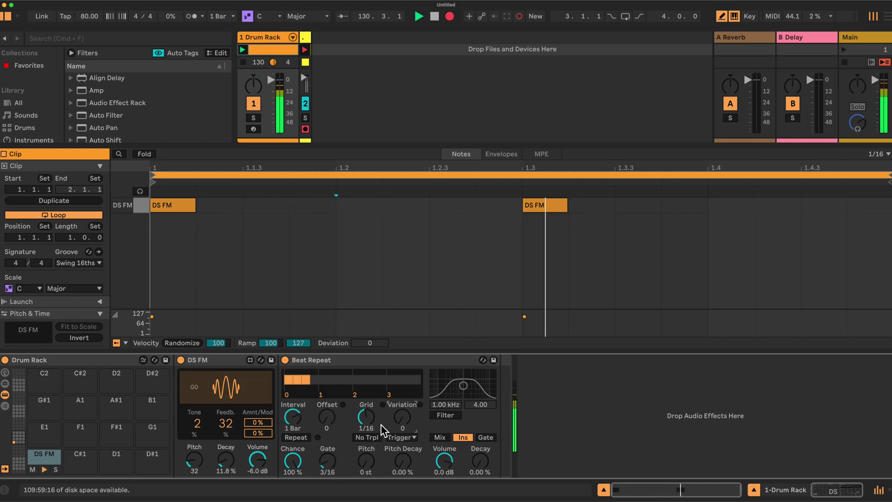
pyautogui.scroll(5, 402, 416)
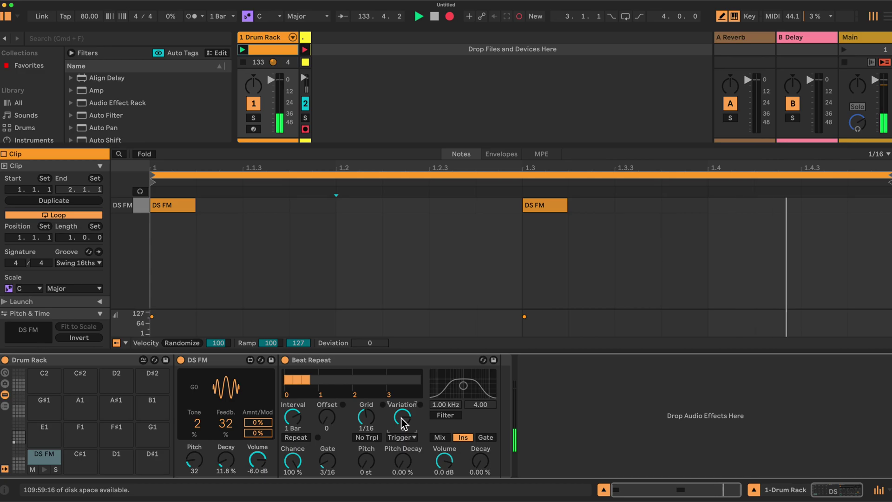
pyautogui.moveTo(403, 421); pyautogui.dragTo(403, 415)
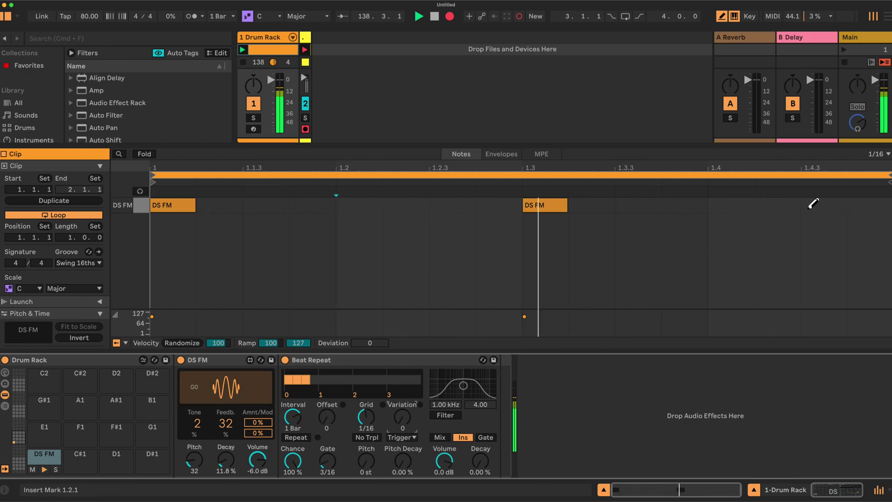
pyautogui.click(738, 204)
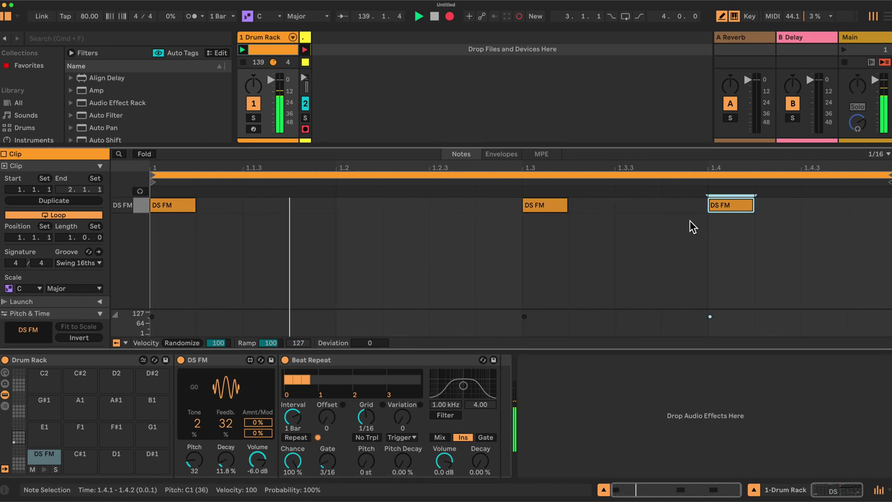
# - Raise Beat Repeat's Offset to 12/16 and pitch the repeats down to -10 st
pyautogui.moveTo(327, 417); pyautogui.dragTo(327, 367)
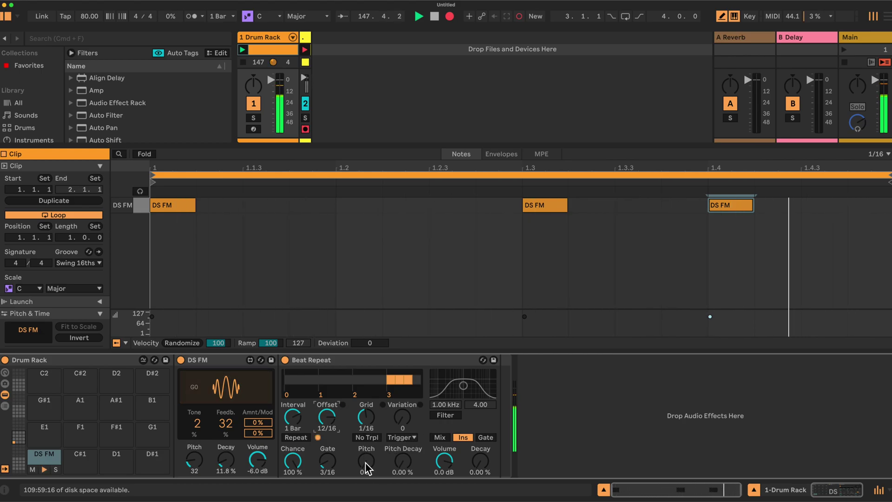
pyautogui.moveTo(366, 463); pyautogui.dragTo(365, 486)
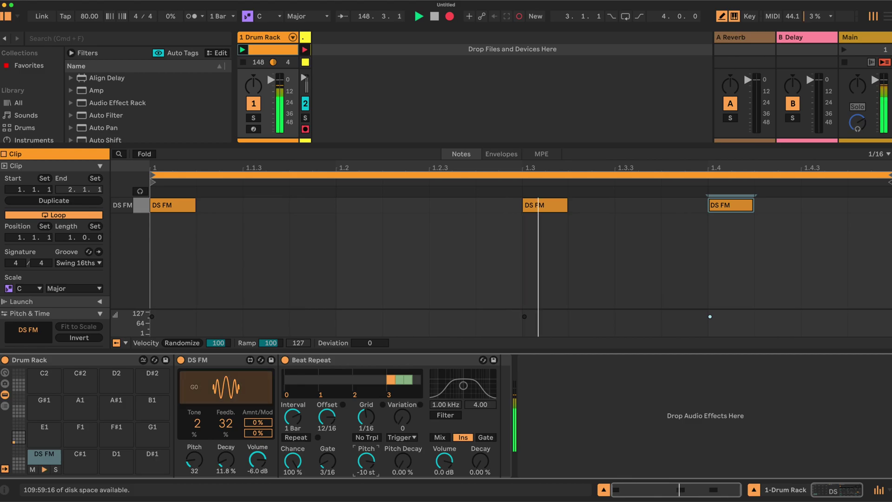
# - Audition added Pitch Decay and repeat pitches of -7 and -6 st
pyautogui.moveTo(403, 461); pyautogui.dragTo(403, 432)
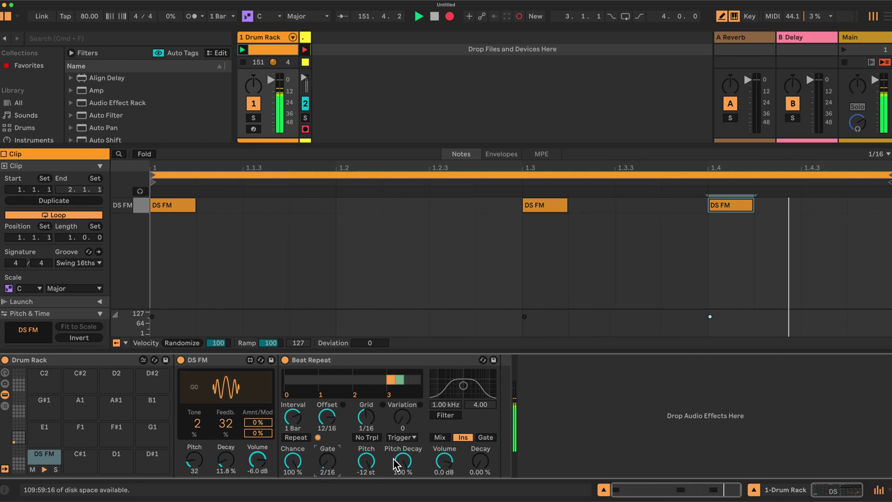
pyautogui.moveTo(370, 462); pyautogui.dragTo(370, 451)
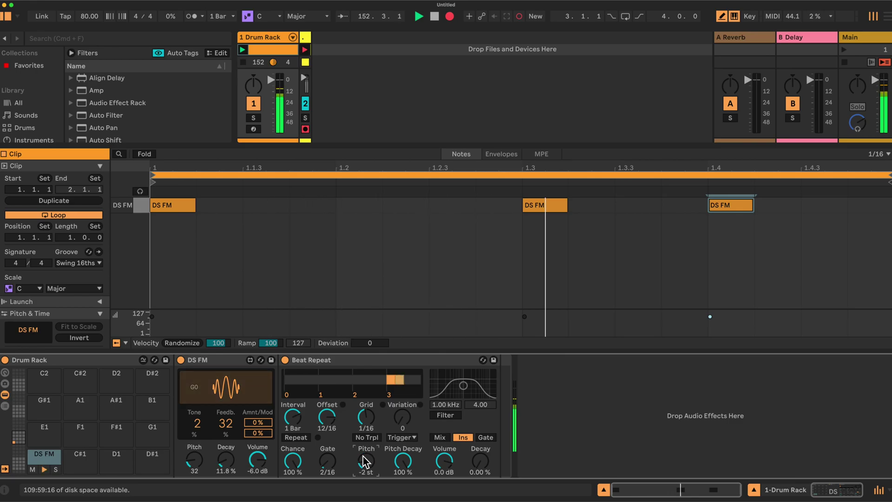
pyautogui.moveTo(367, 462); pyautogui.dragTo(367, 467)
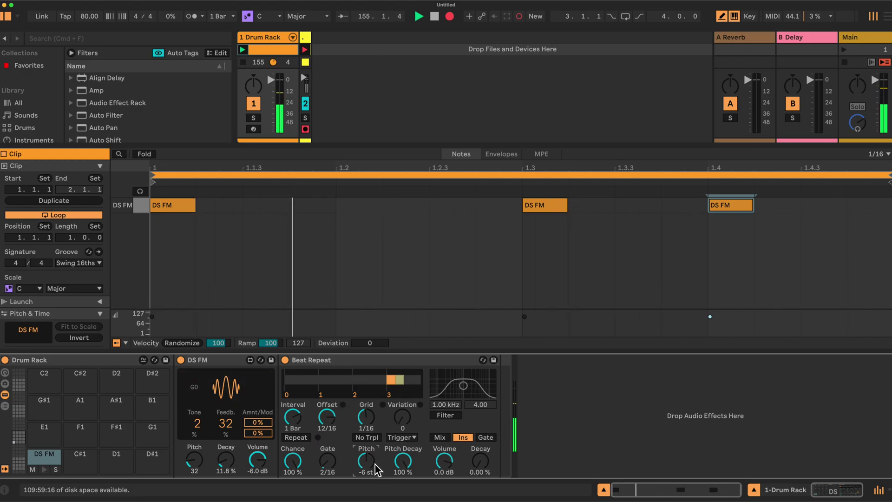
# - Reset Pitch to 0 st and Pitch Decay to 0%, and lengthen the Gate to 3/16
pyautogui.moveTo(378, 471); pyautogui.dragTo(371, 463)
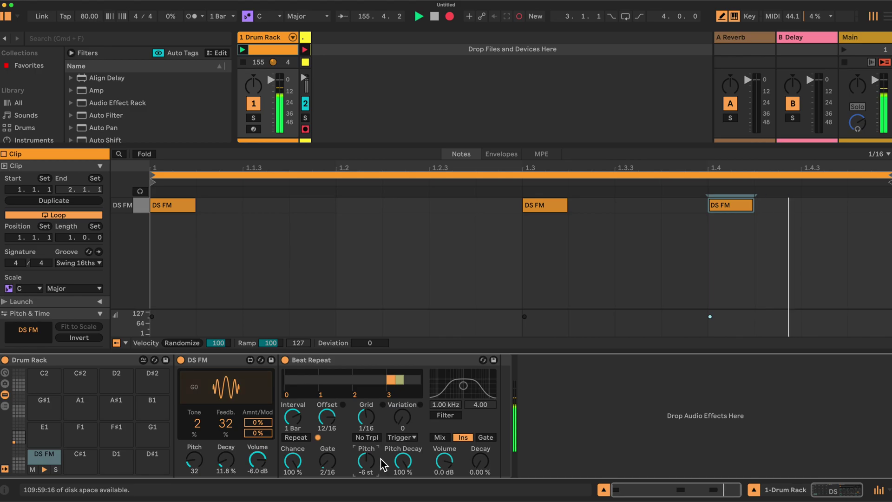
pyautogui.press('Delete')
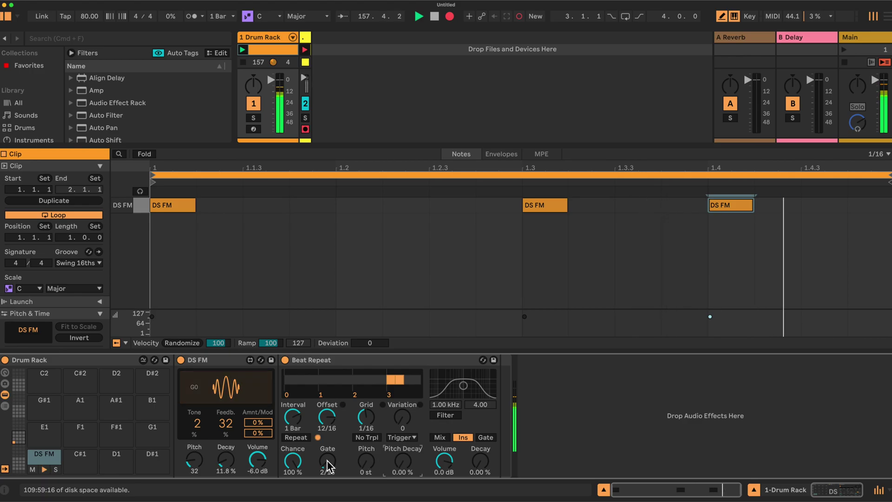
pyautogui.moveTo(327, 461); pyautogui.dragTo(327, 458)
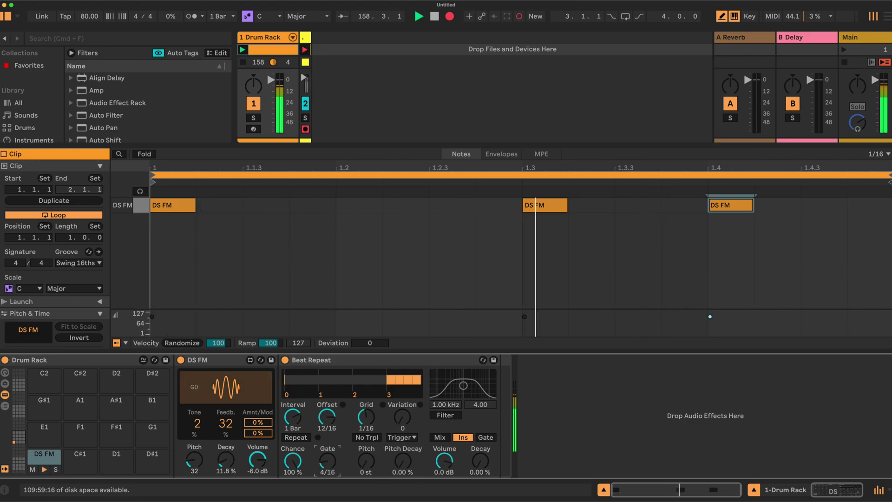
# - Raise Beat Repeat's Decay to fade the repeats, then ease it back to 0.00%
pyautogui.moveTo(480, 461); pyautogui.dragTo(480, 446)
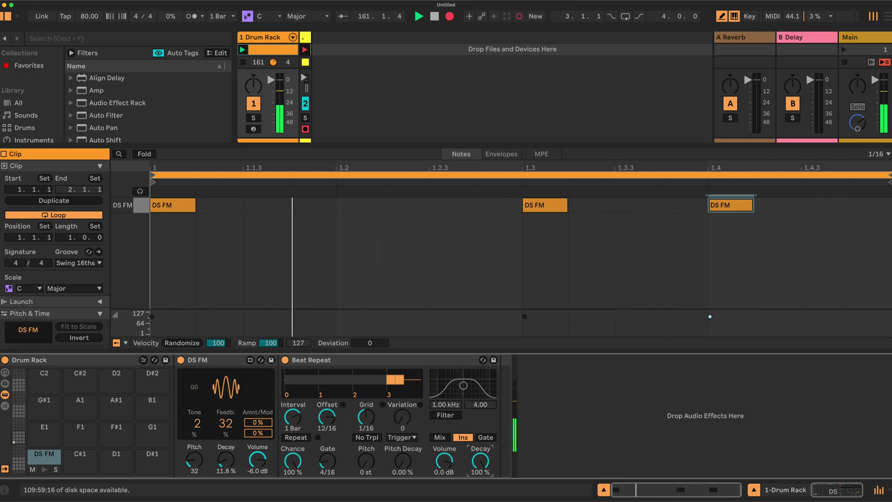
pyautogui.moveTo(484, 461); pyautogui.dragTo(484, 465)
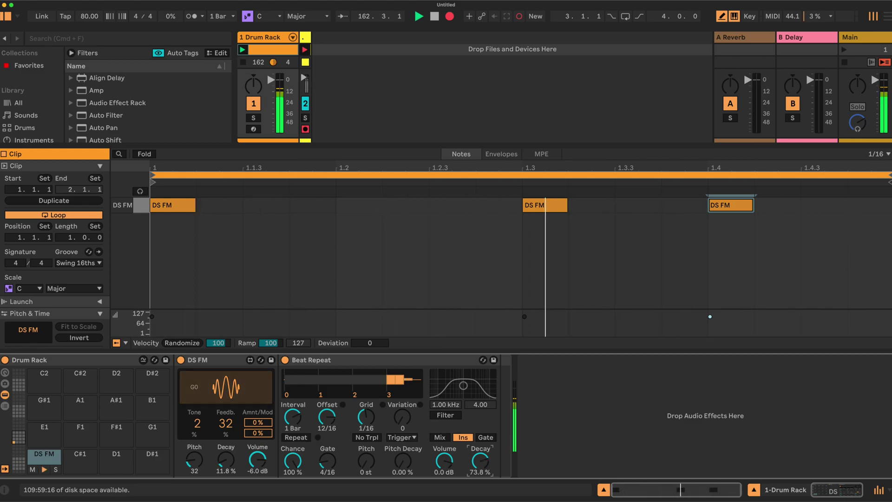
pyautogui.moveTo(484, 469); pyautogui.dragTo(484, 472)
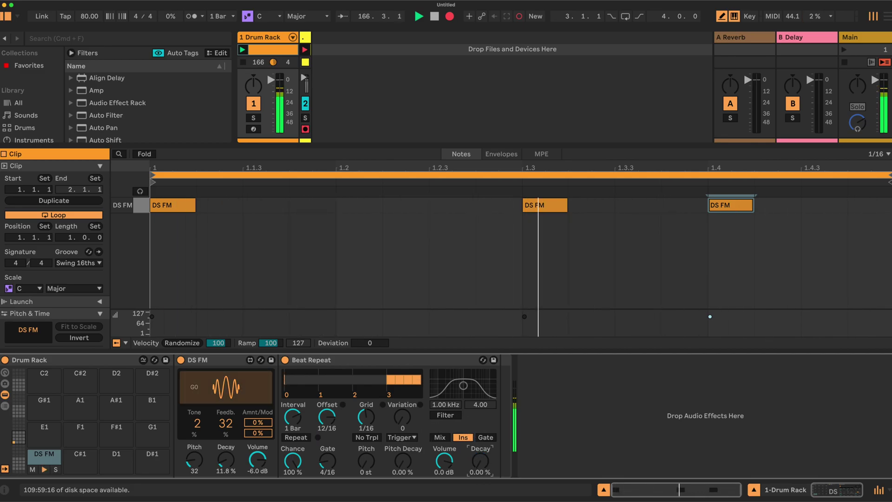
pyautogui.moveTo(481, 460); pyautogui.dragTo(484, 460)
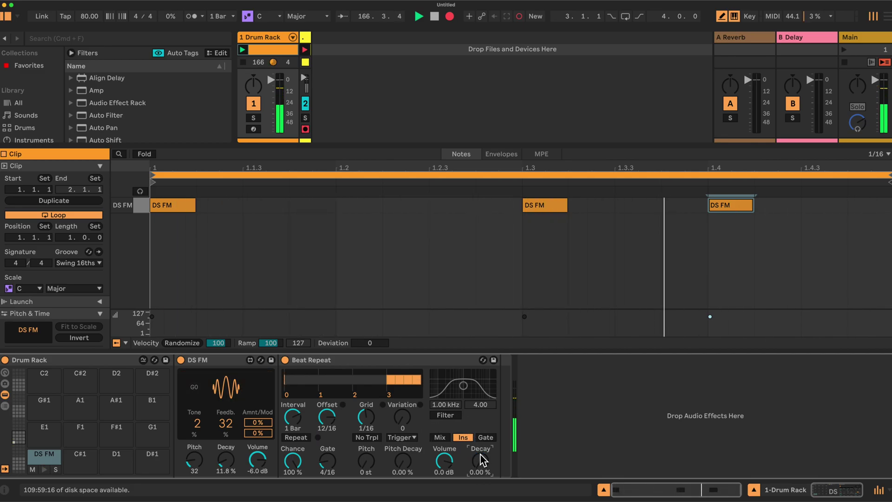
# - Audition Beat Repeat's Mix, Insert and Gate modes, finishing in Insert mode
pyautogui.click(440, 437)
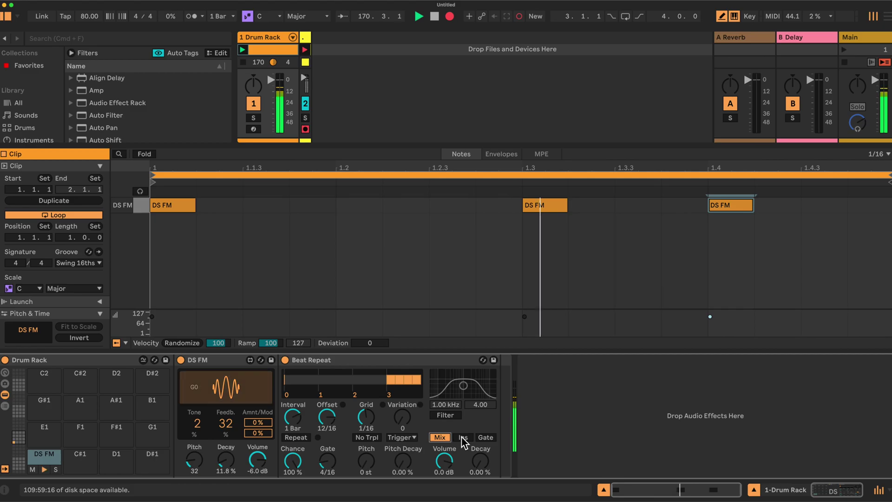
pyautogui.click(463, 437)
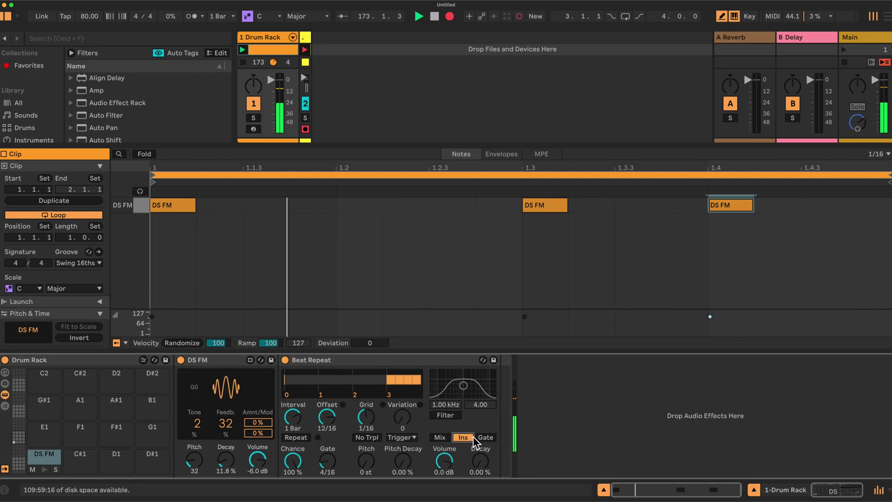
pyautogui.click(486, 438)
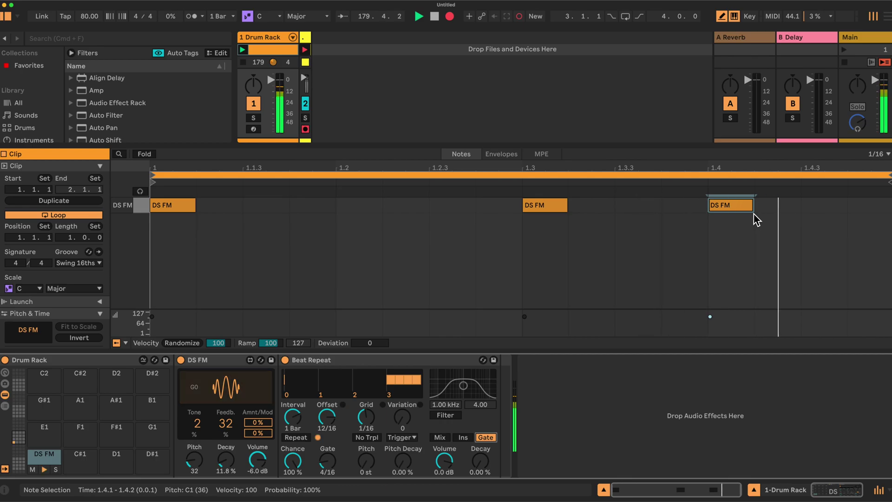
pyautogui.click(463, 438)
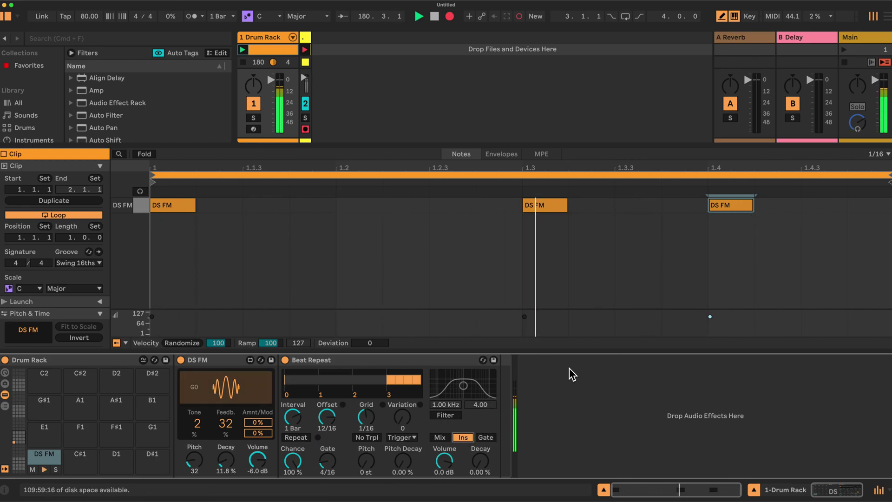